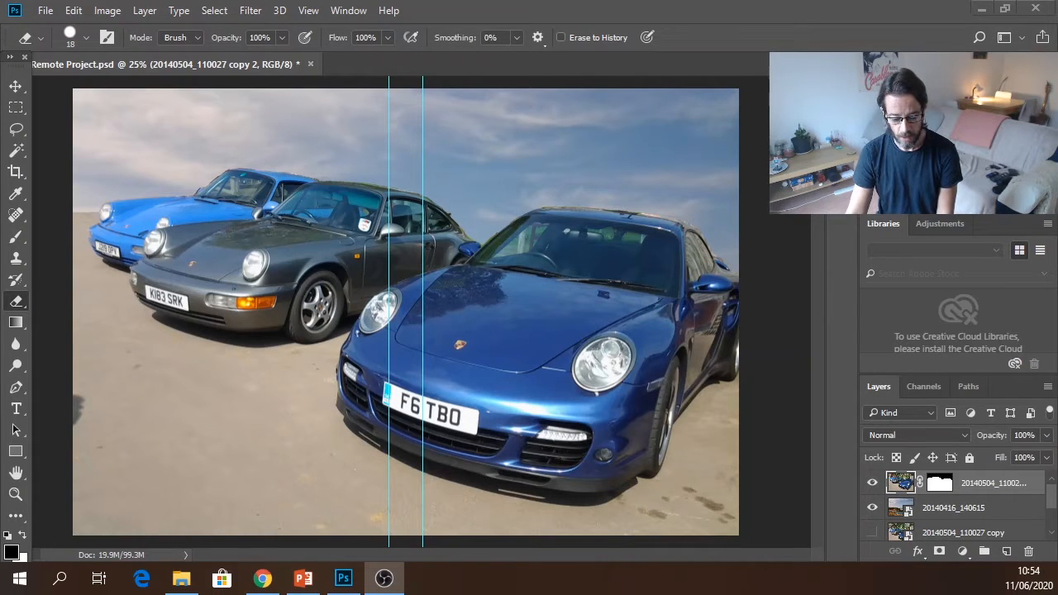
- Switch to File Explorer and open DVD Onedrive. Resize Canvas. Video Tutorial Version..psd from the OBS Captures folder in Photoshop
key("alt+Tab")
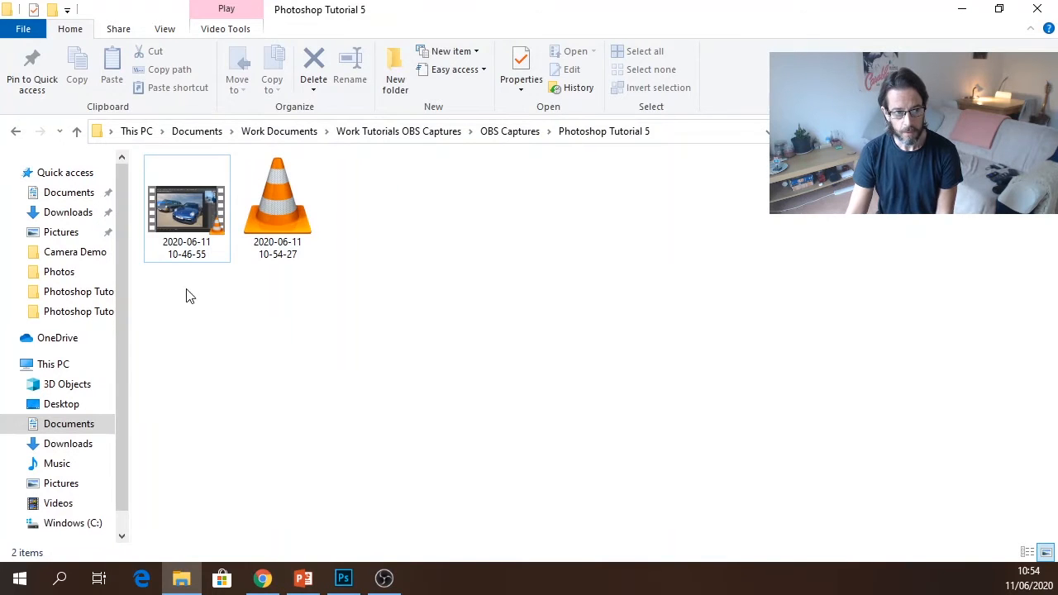
left_click(510, 131)
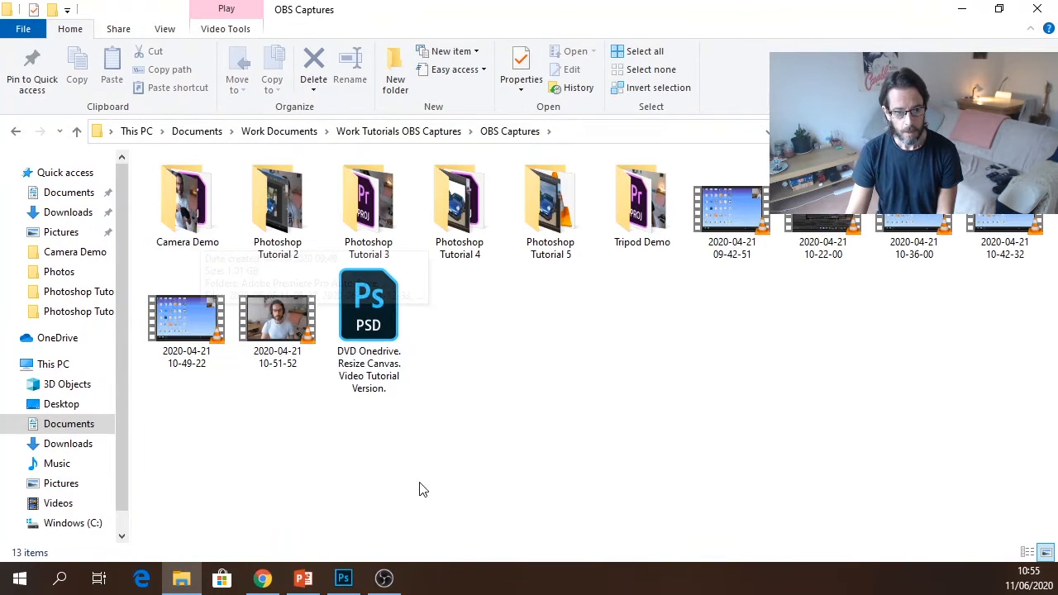
double_click(372, 313)
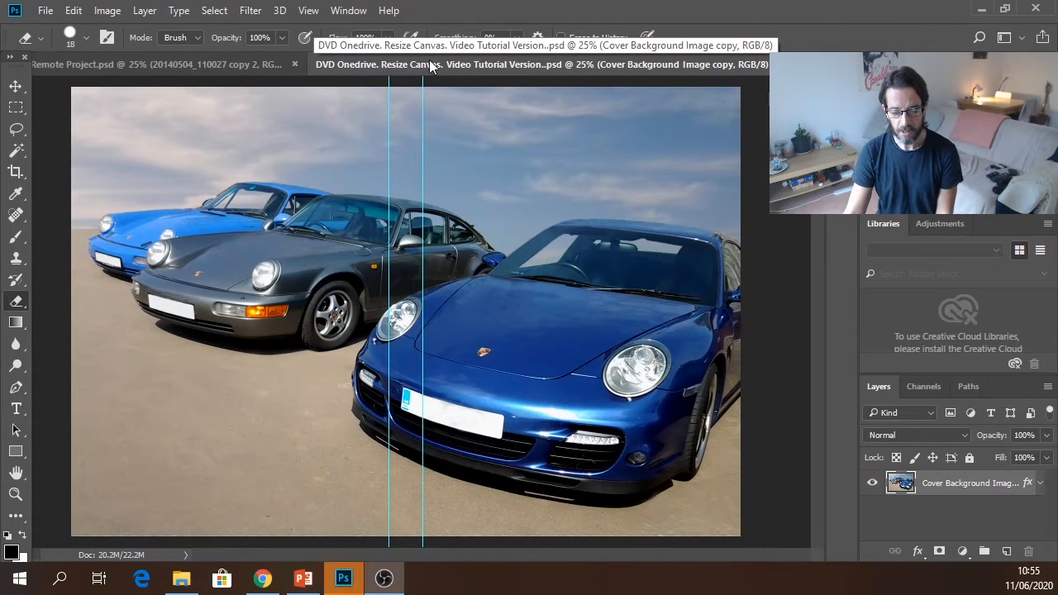
- Compare the cars in the Remote Project.psd composite with the retouched cover version in the other document
left_click(219, 66)
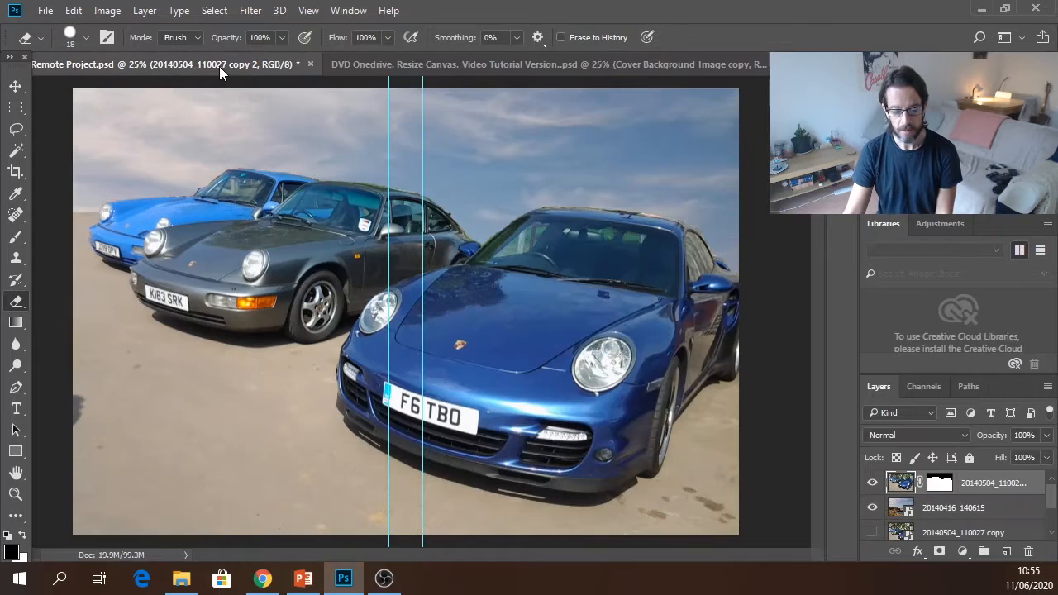
left_click(385, 58)
left_click(167, 62)
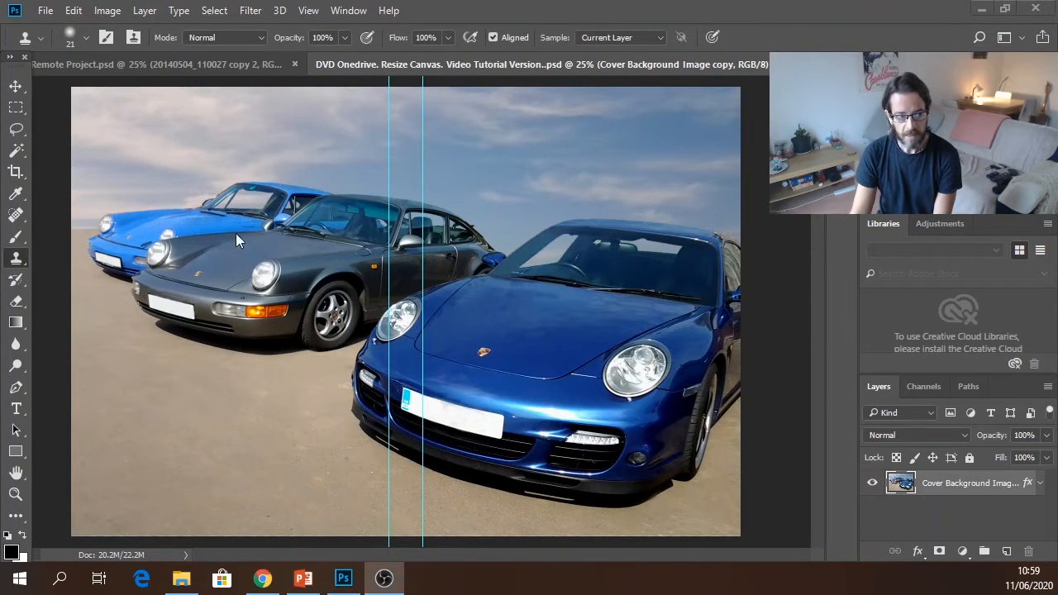
left_click(17, 303)
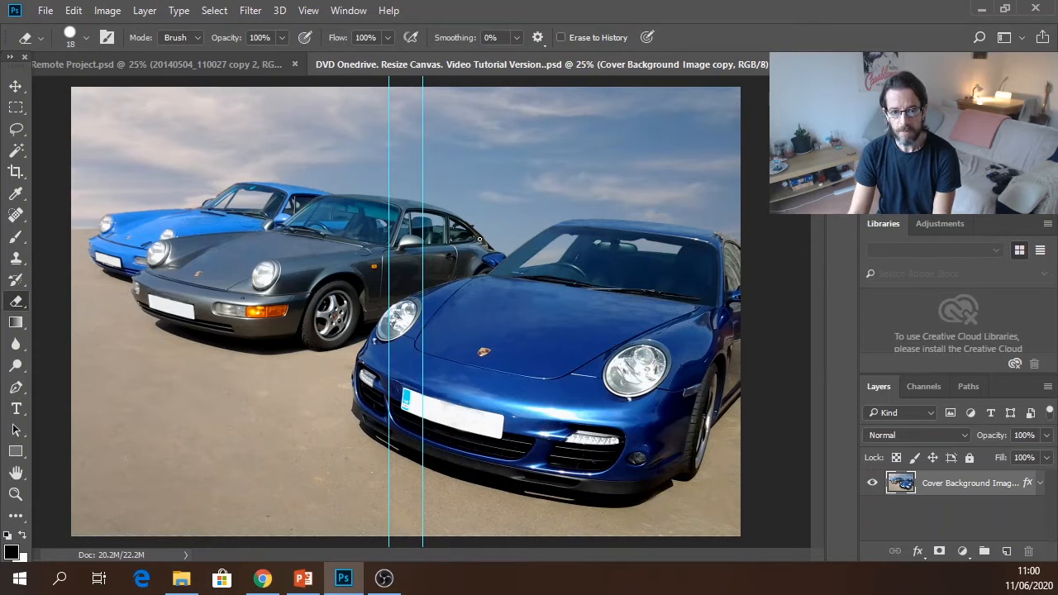
left_click(134, 65)
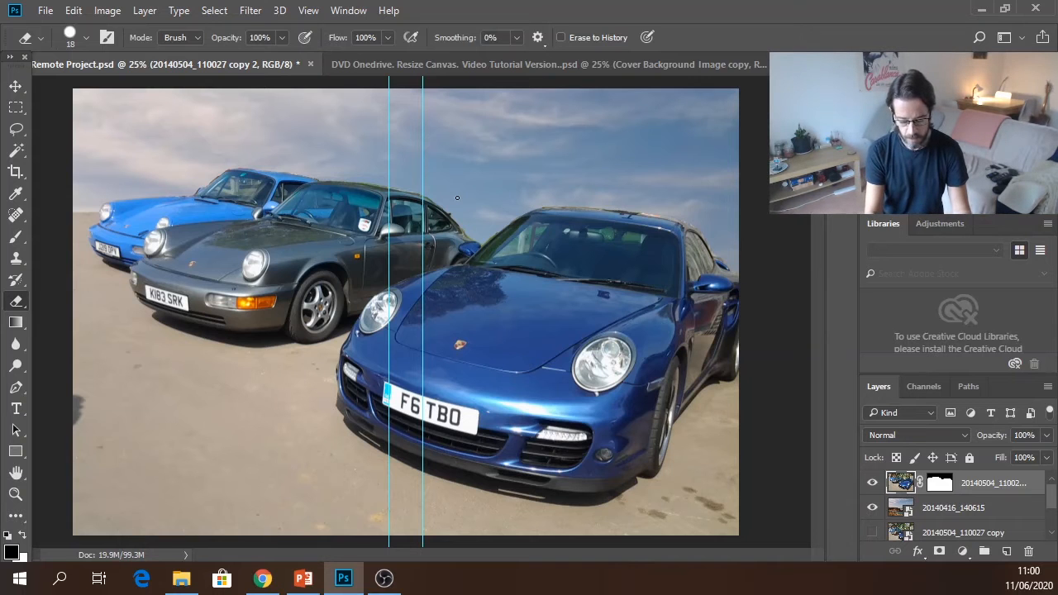
scroll(457, 198, "up", 8)
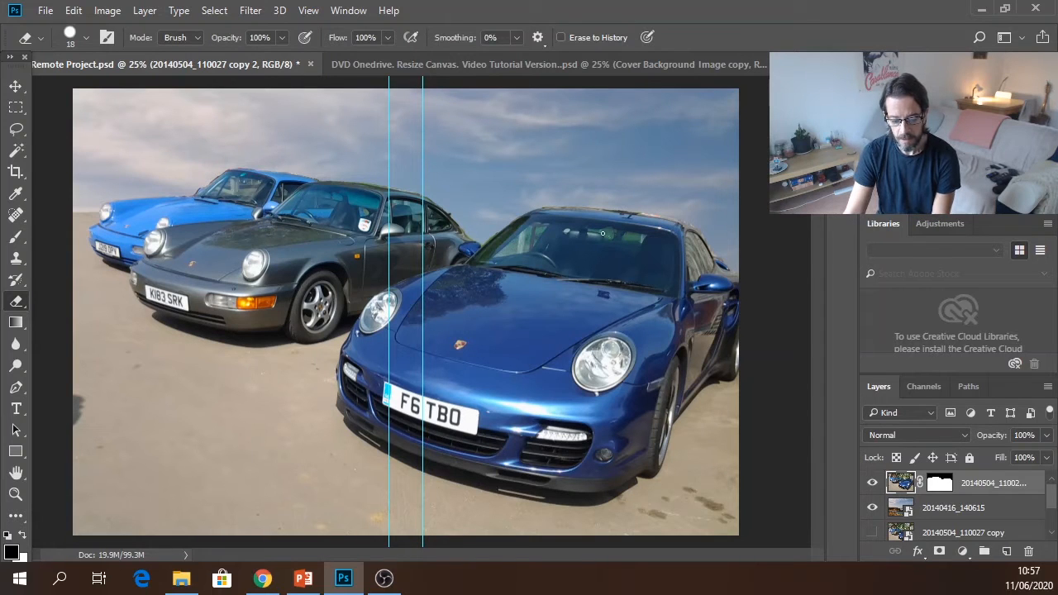
- Examine the bonnet and windscreen retouching on the front blue car in the DVD Onedrive cover document
left_click(507, 67)
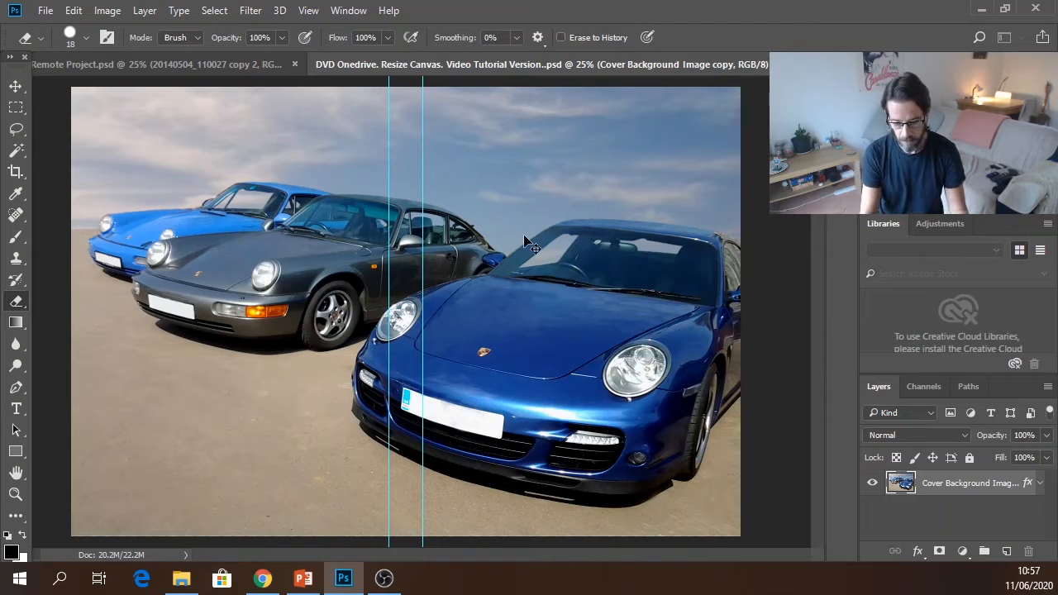
key("ctrl+plus")
key("ctrl+plus")
key("ctrl+plus")
key("ctrl+plus")
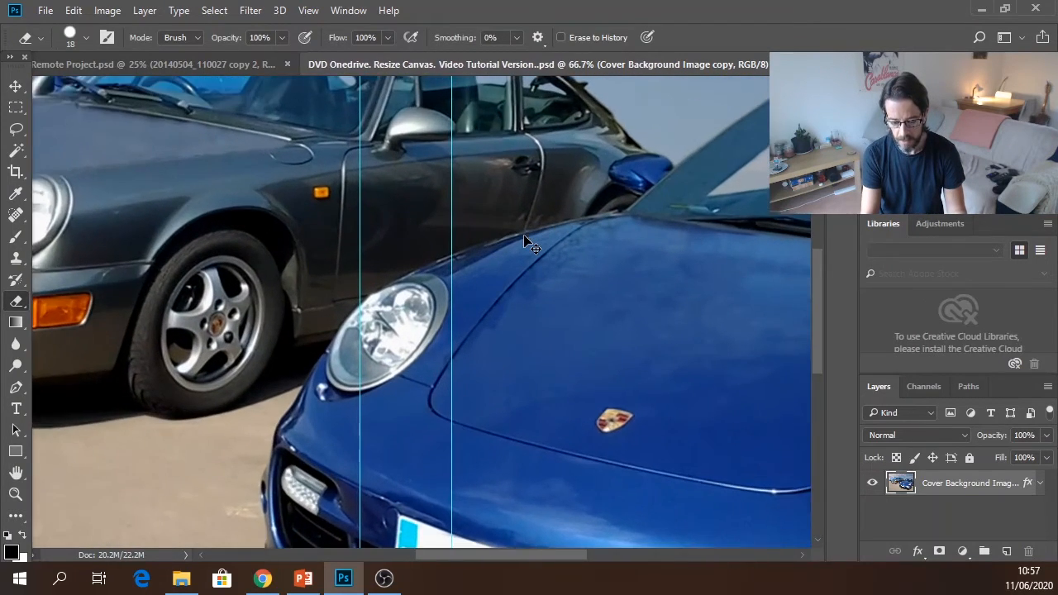
key("ctrl+plus")
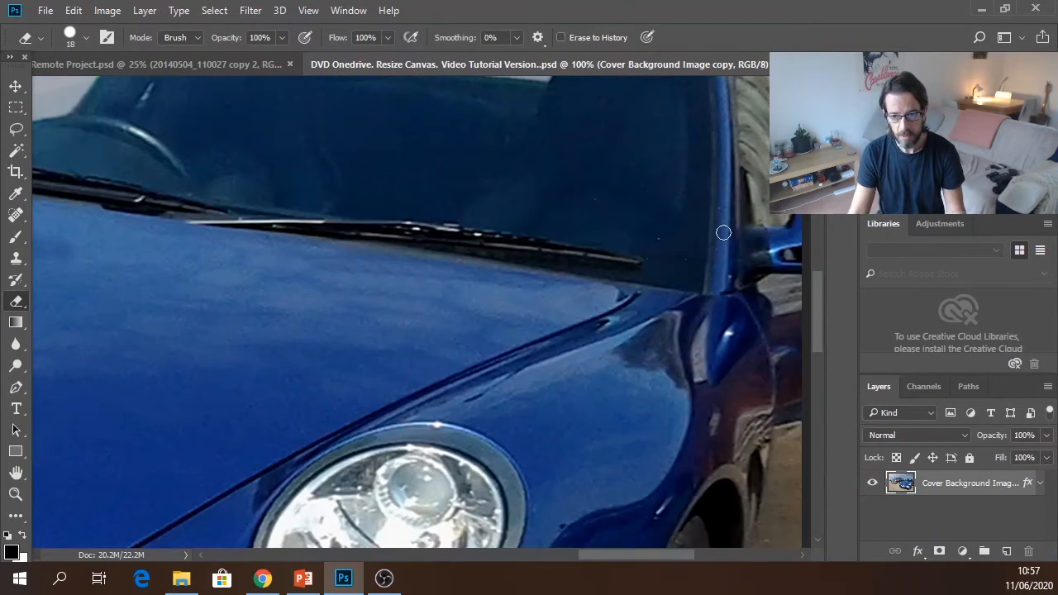
left_click_drag(818, 312, 817, 303)
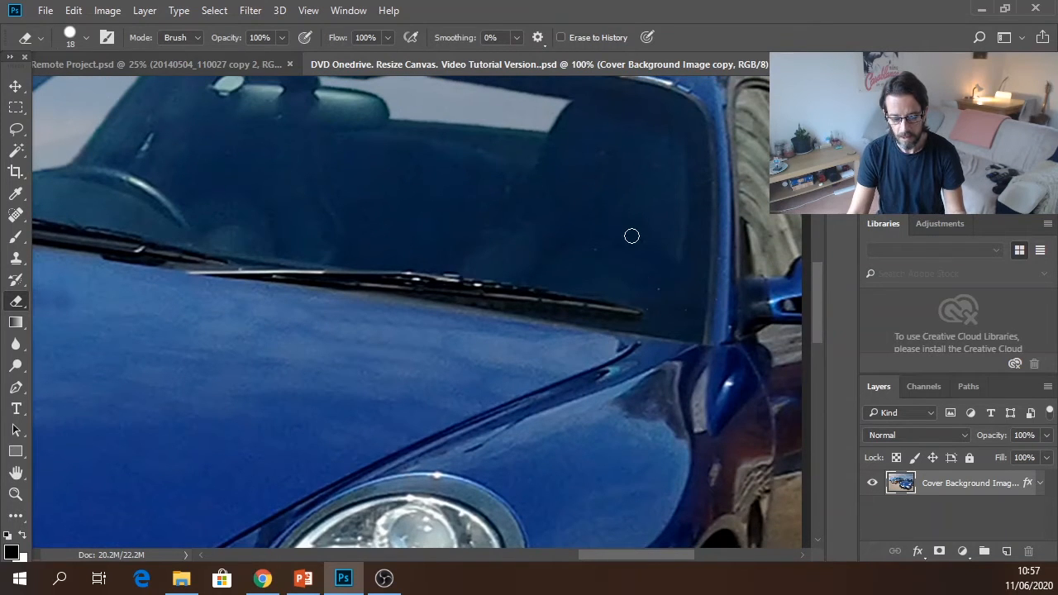
- Activate the Clone Stamp tool and compare the whole retouched cover image with the Remote Project composite
left_click(19, 261)
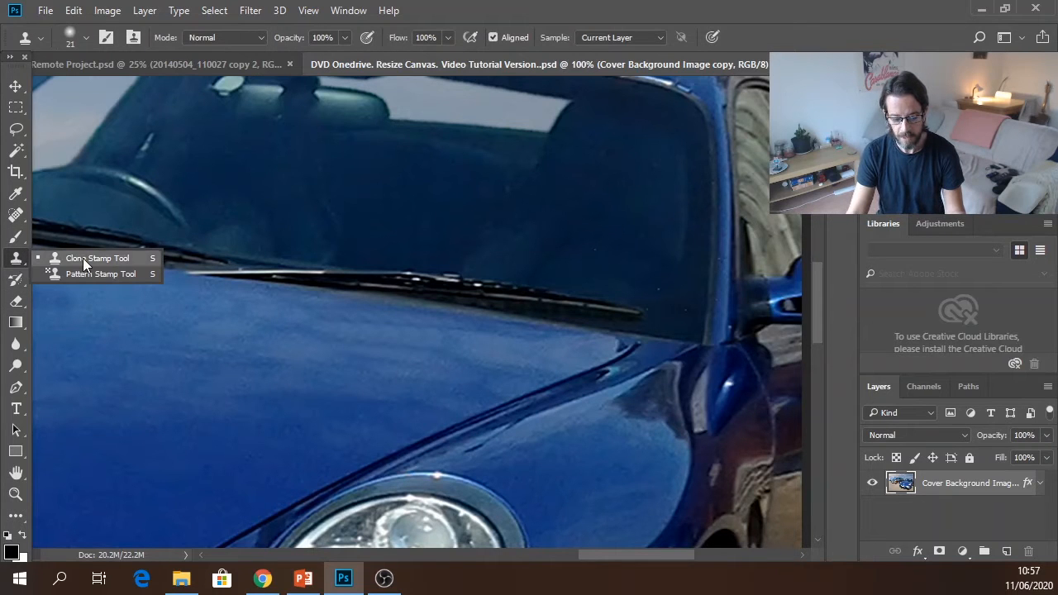
key("ctrl+minus")
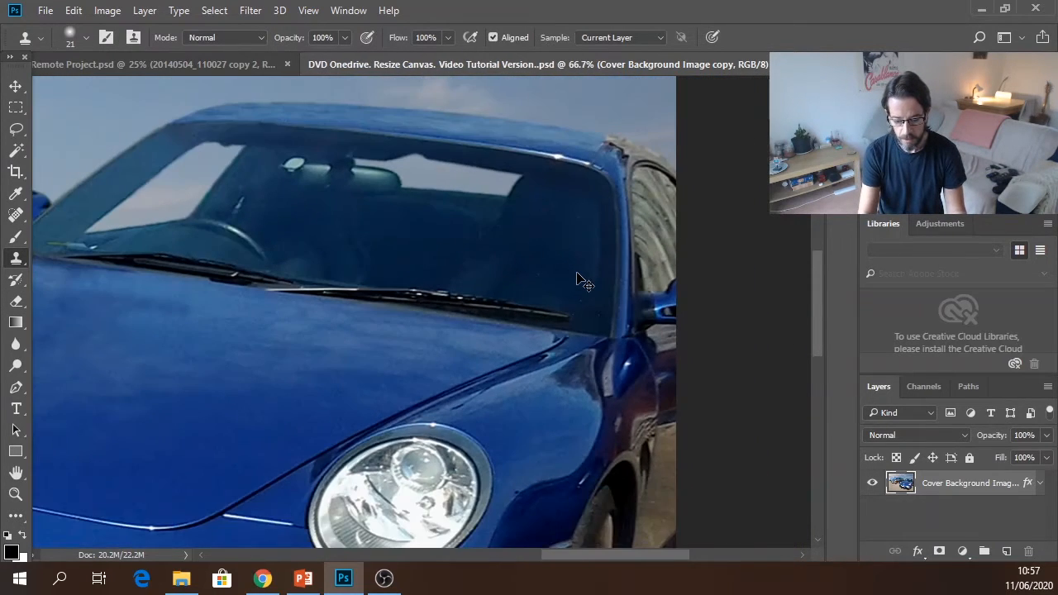
key("ctrl+minus")
key("ctrl+minus")
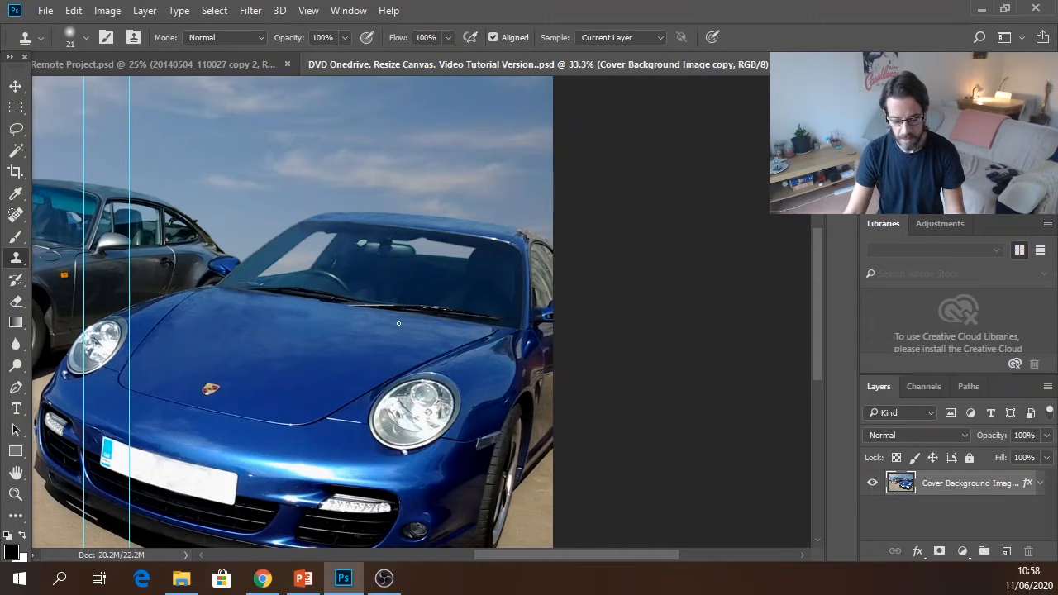
key("ctrl+minus")
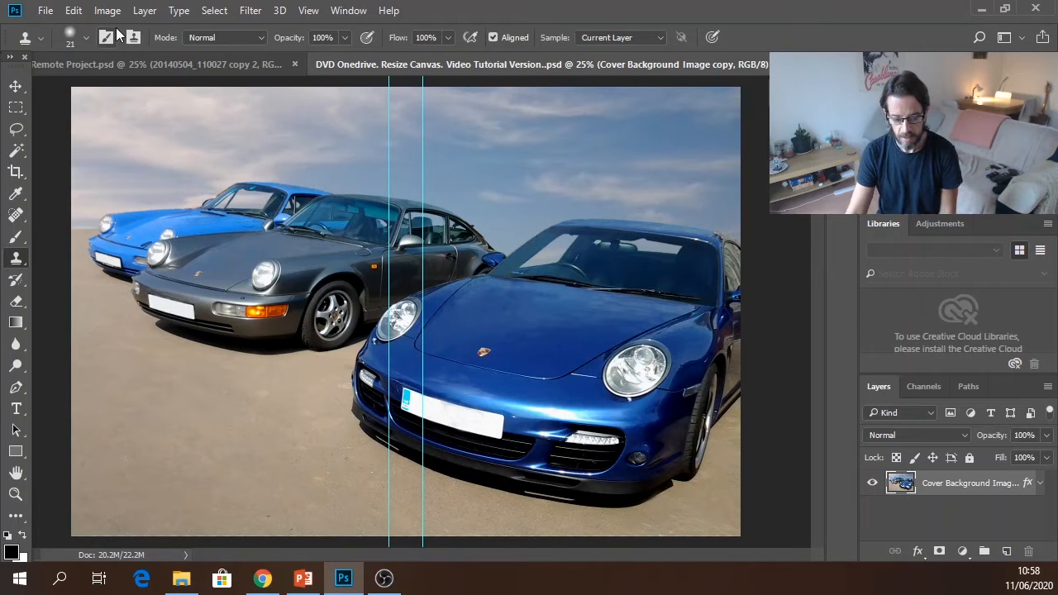
left_click(144, 67)
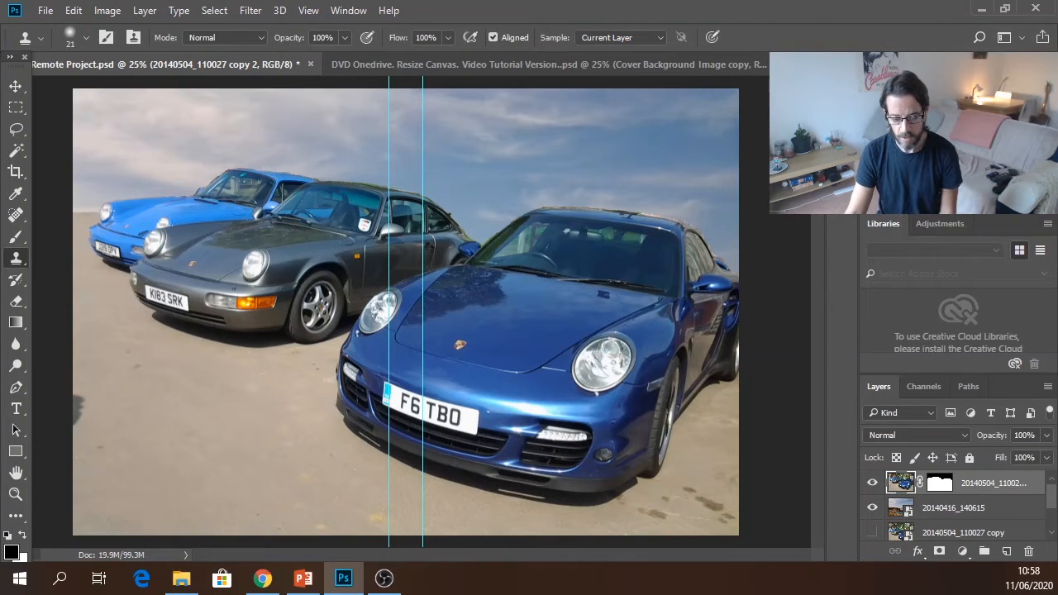
left_click(648, 64)
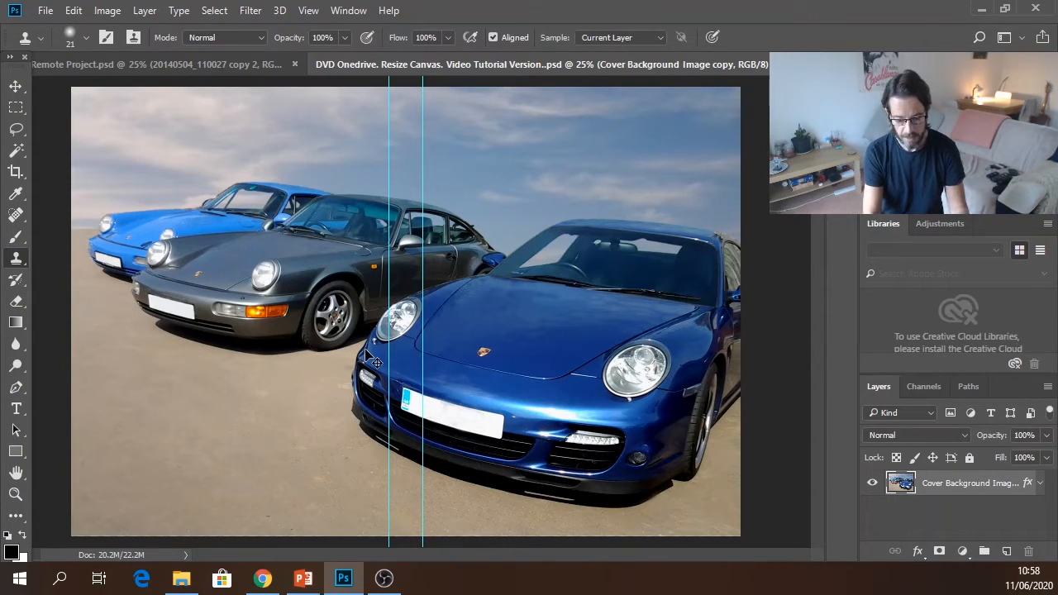
- Try to enlarge the cover image layer to 101.36% width and 101.84% height with Free Transform
key("ctrl+t")
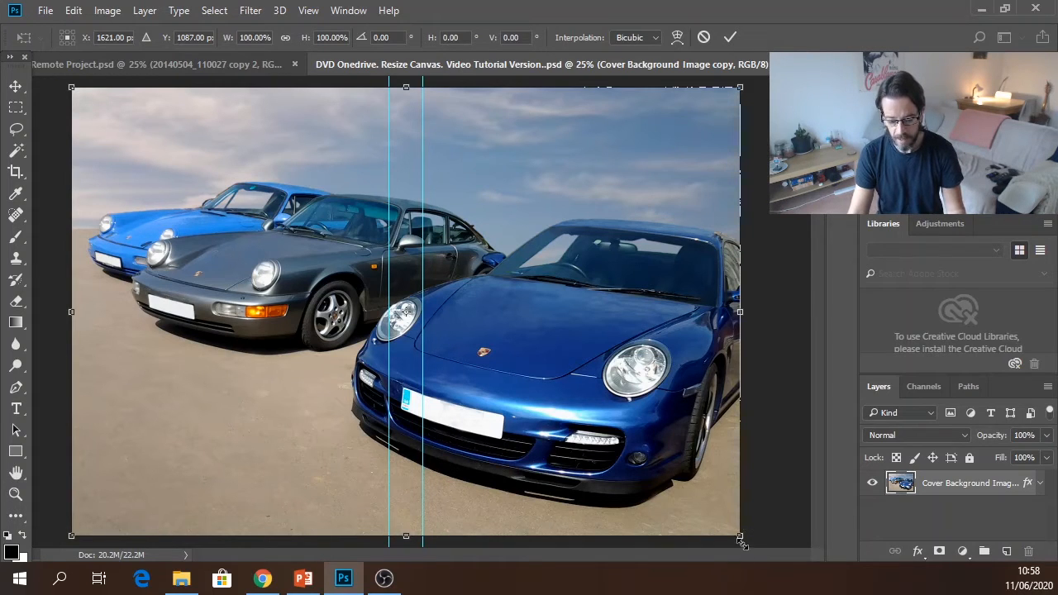
left_click_drag(740, 536, 749, 545)
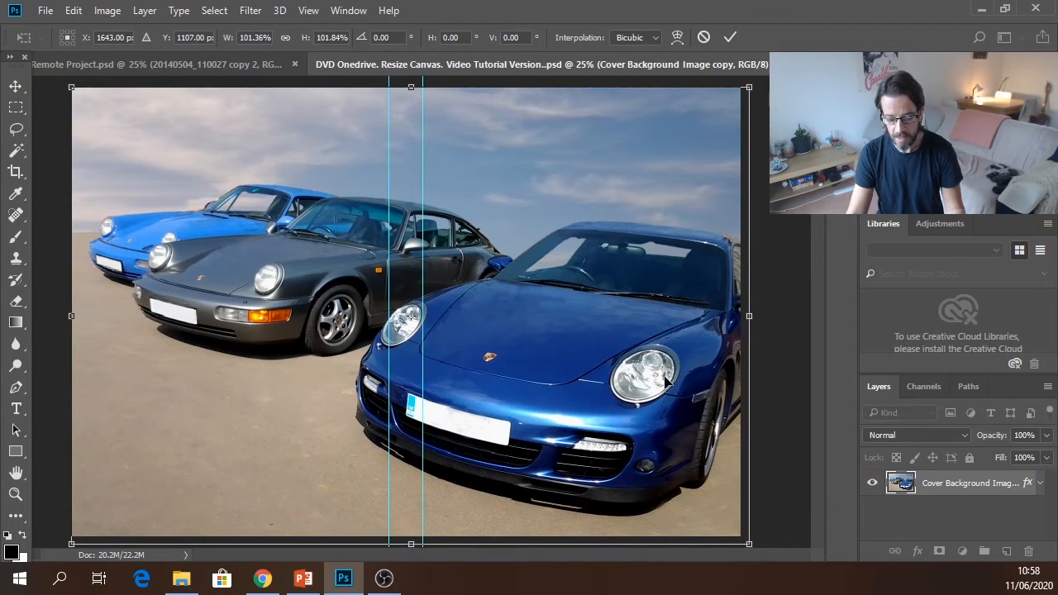
left_click(161, 64)
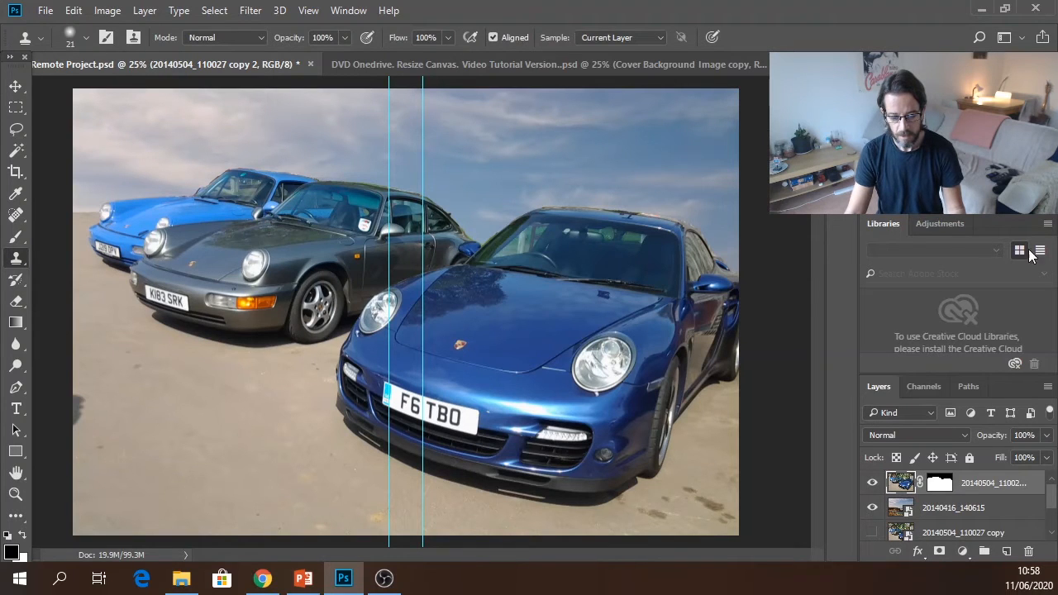
- Examine the cut-out edge along the front blue car's windscreen pillar in the DVD Onedrive cover document
left_click(489, 64)
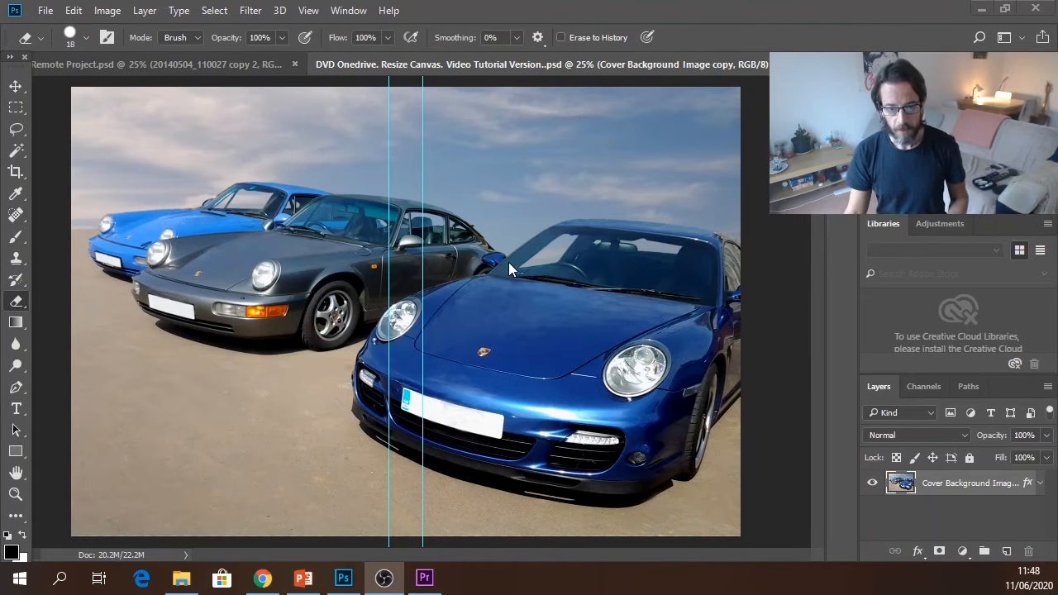
scroll(621, 169, "up", 5)
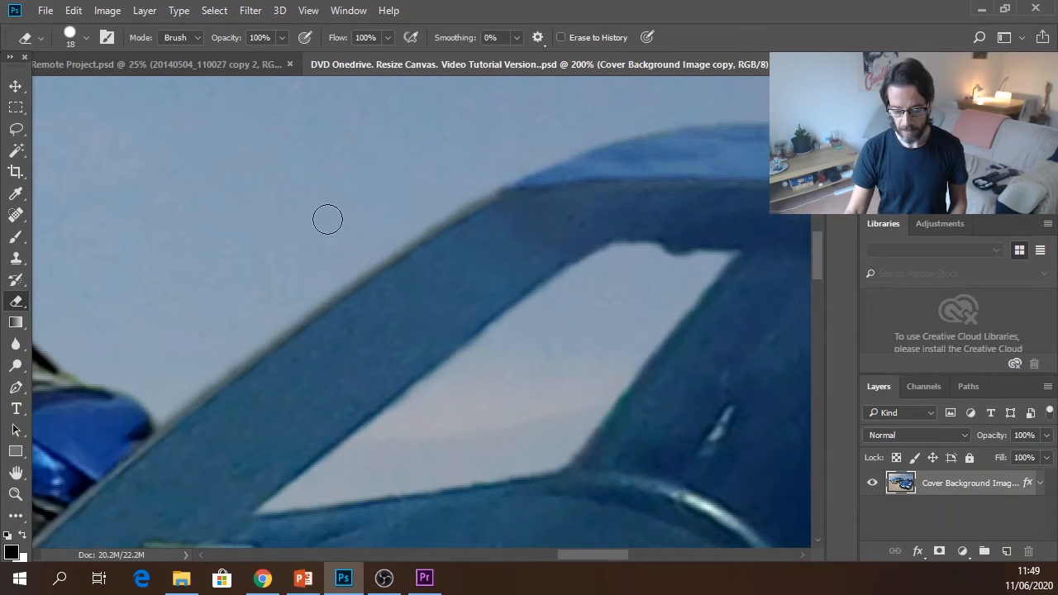
- Erase the green fringe along the front blue car's windscreen pillar in Remote Project.psd with the 18 px Eraser
left_click(201, 64)
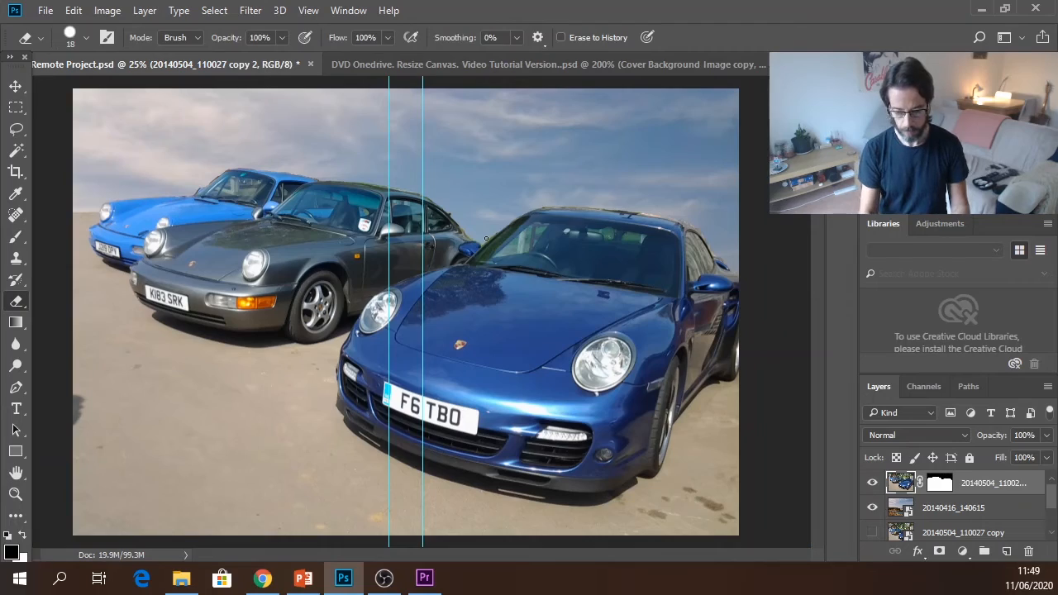
key("ctrl+plus")
key("ctrl+plus")
key("ctrl+plus")
key("ctrl+plus")
key("ctrl+plus")
key("ctrl+plus")
key("ctrl+plus")
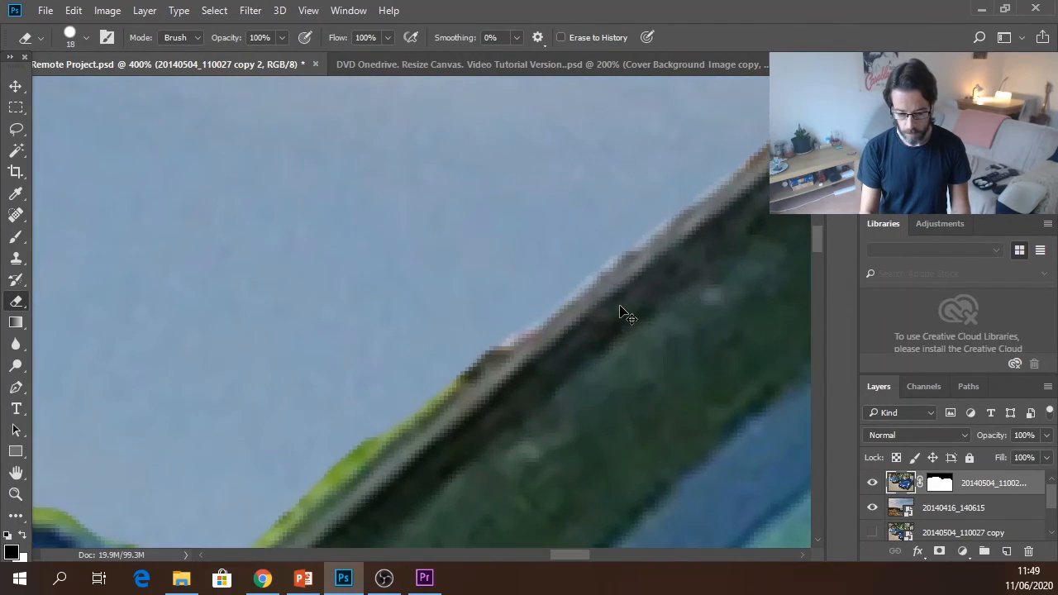
key("ctrl+plus")
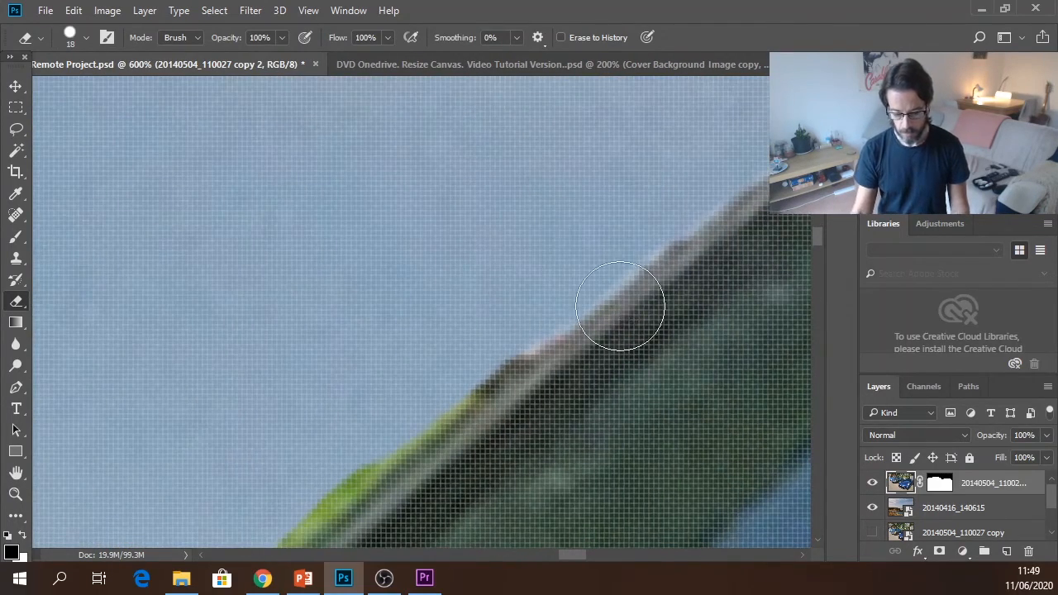
left_click_drag(818, 245, 818, 251)
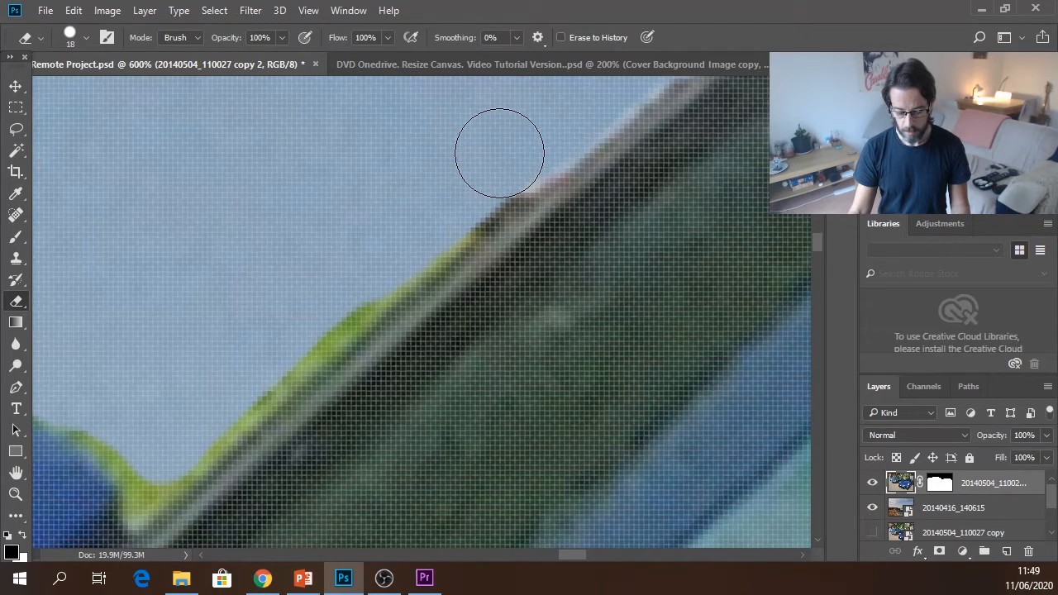
left_click_drag(487, 173, 454, 199)
mouse_move(435, 211)
left_mouse_down()
mouse_move(244, 365)
mouse_move(300, 294)
mouse_move(289, 324)
mouse_move(217, 390)
left_mouse_up()
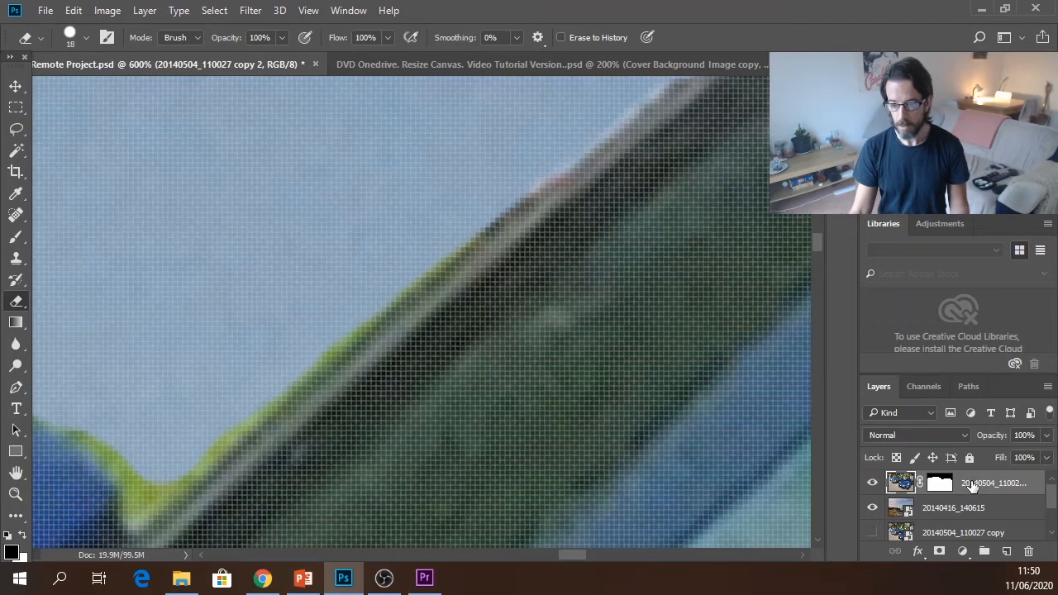
- Flatten the Remote Project image into a single background layer, discarding the hidden layers
right_click(973, 487)
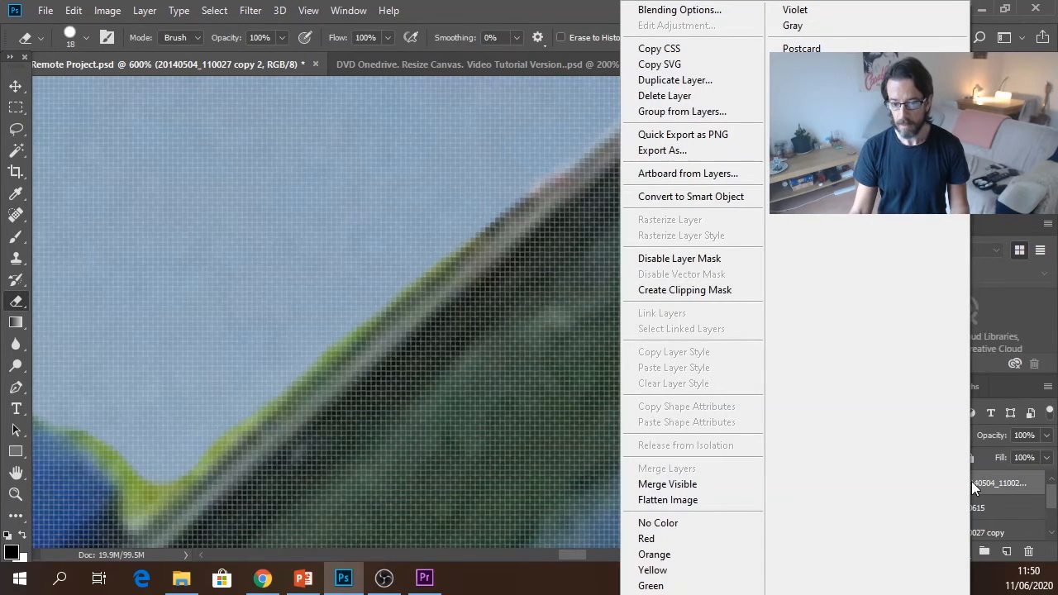
left_click(699, 506)
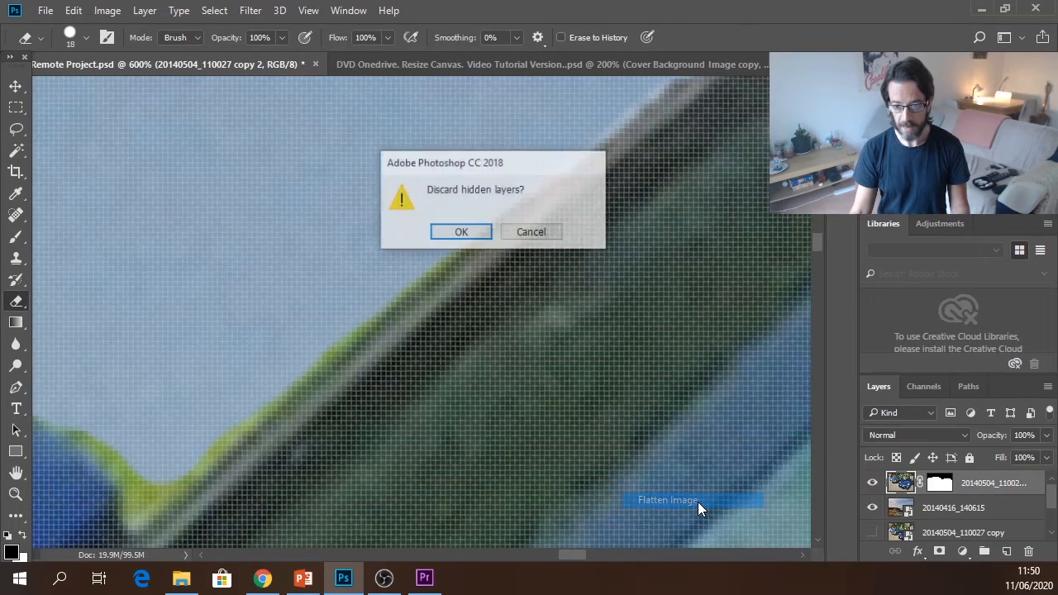
left_click(482, 236)
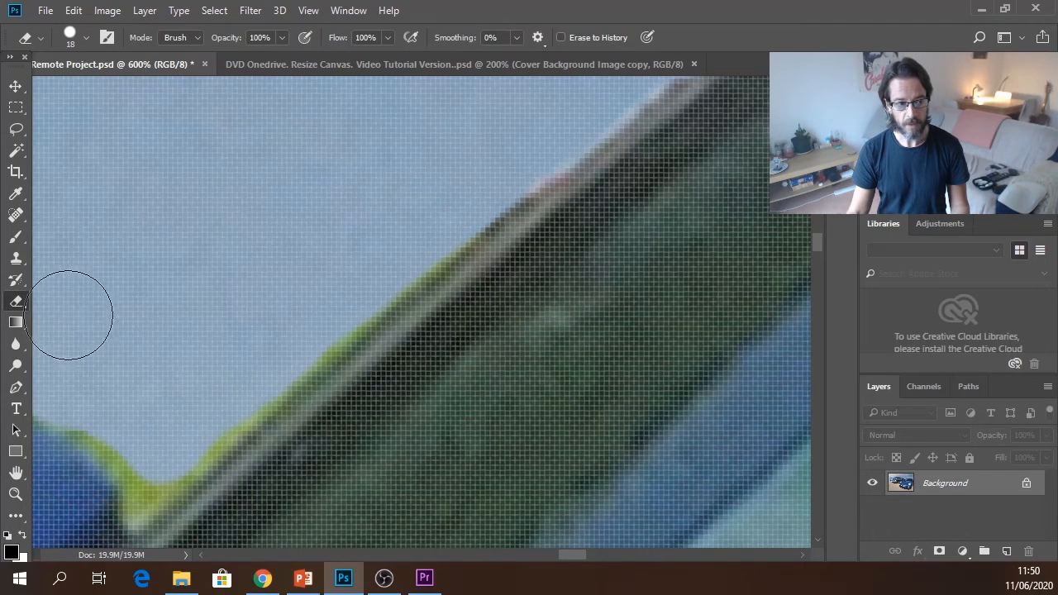
- Soften the windscreen pillar's edge with the 13 px Blur tool at 50% strength, and view the same edge in the cover document
left_click(17, 345)
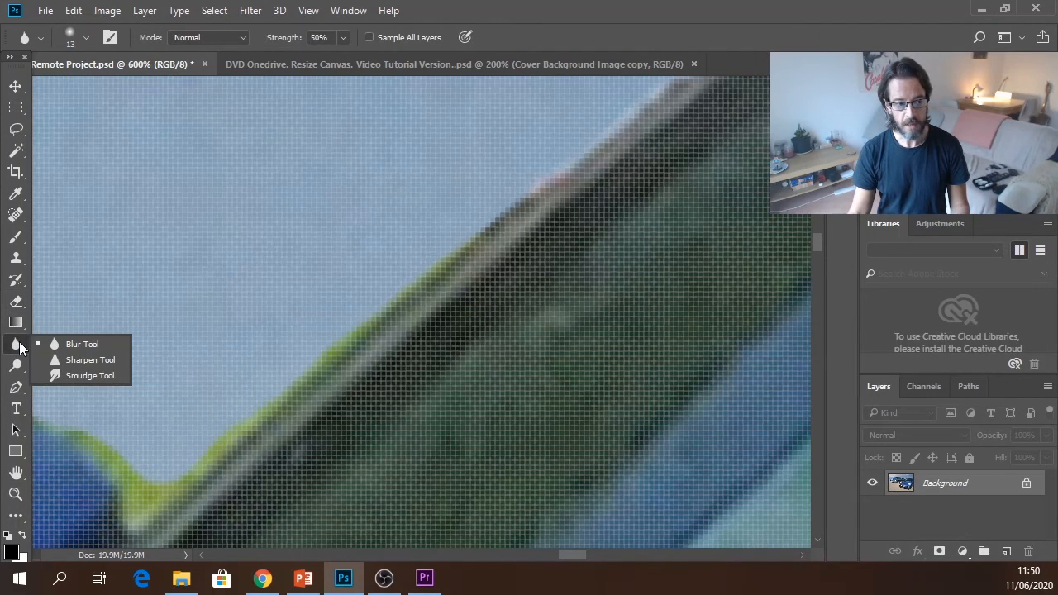
left_click(70, 346)
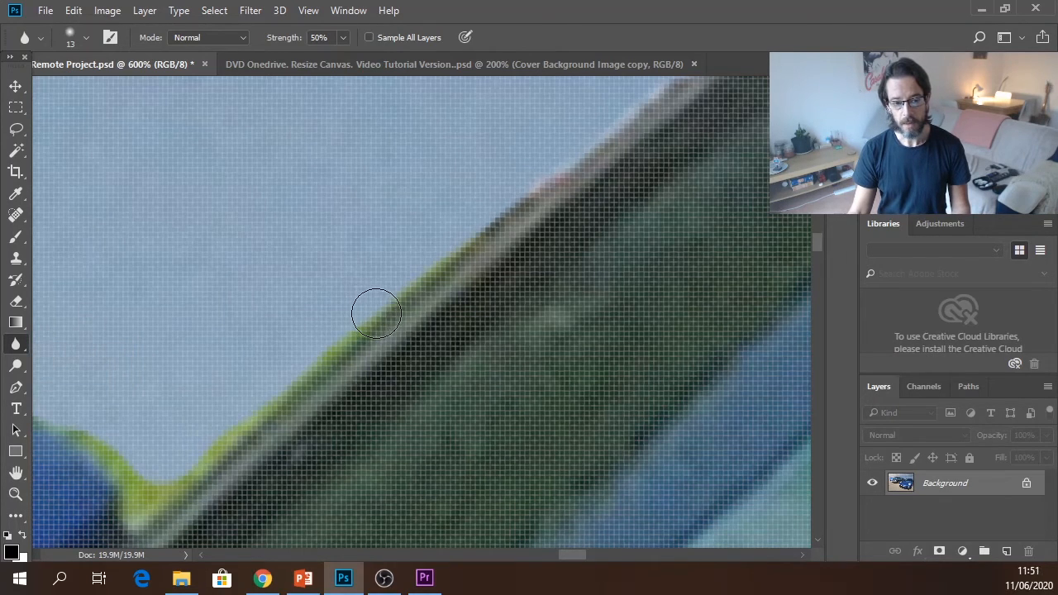
mouse_move(388, 311)
left_mouse_down()
mouse_move(429, 264)
mouse_move(402, 310)
mouse_move(430, 264)
mouse_move(377, 318)
mouse_move(412, 271)
mouse_move(392, 289)
mouse_move(362, 332)
mouse_move(419, 256)
mouse_move(362, 330)
mouse_move(385, 300)
mouse_move(284, 396)
mouse_move(452, 250)
mouse_move(435, 285)
mouse_move(509, 205)
mouse_move(480, 229)
mouse_move(538, 182)
mouse_move(493, 231)
mouse_move(577, 153)
mouse_move(552, 189)
mouse_move(266, 421)
mouse_move(294, 387)
mouse_move(243, 424)
mouse_move(255, 411)
mouse_move(223, 455)
mouse_move(253, 417)
mouse_move(237, 448)
left_mouse_up()
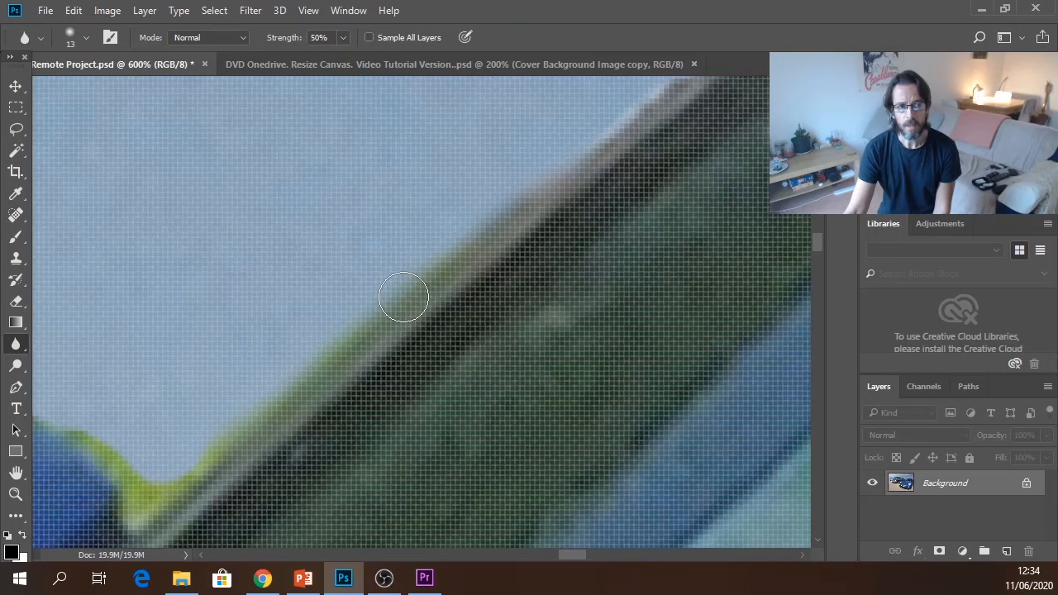
left_click(432, 68)
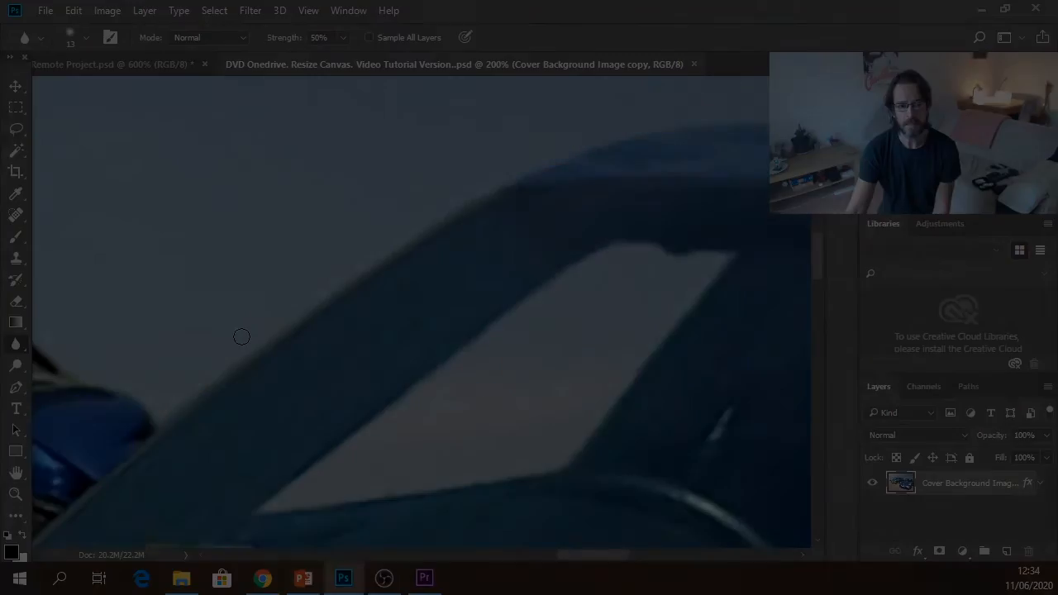